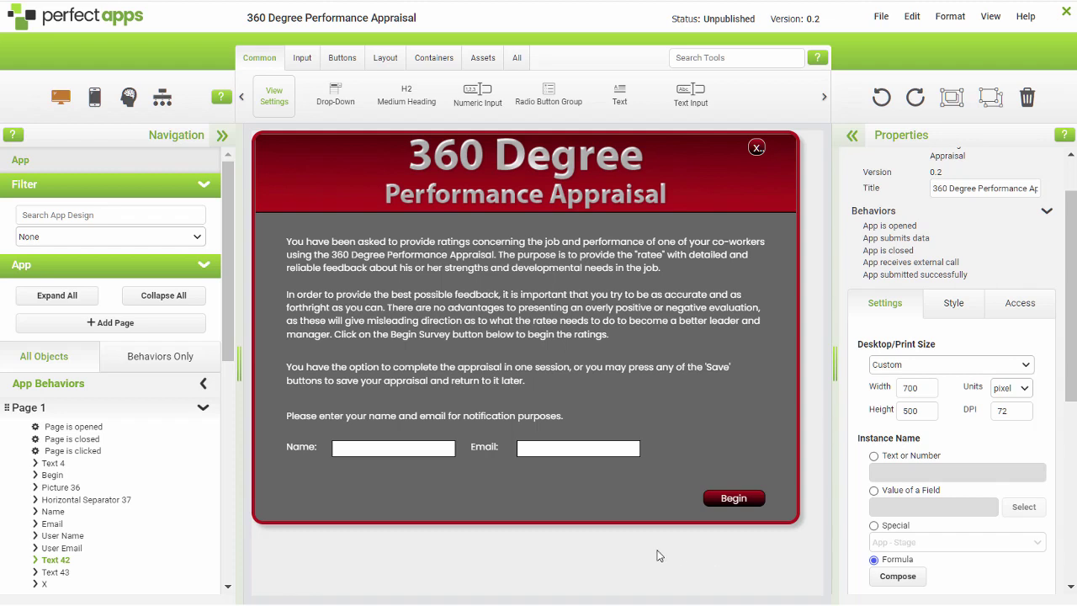
- Open the "Page is opened" behavior of Page 2
{"action": "left_click", "coordinate": [203, 410]}
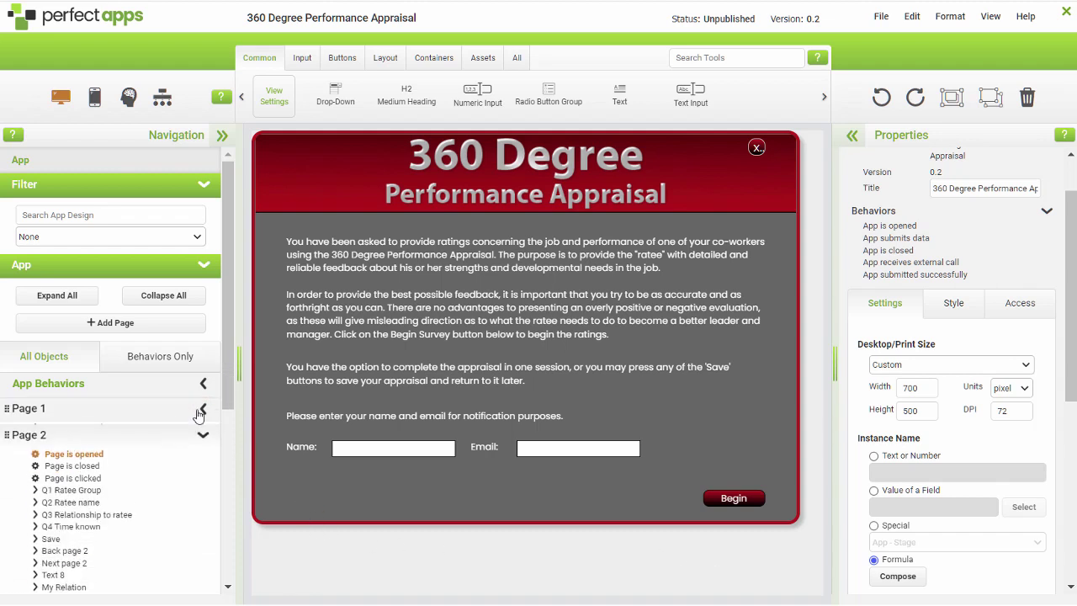
{"action": "left_click", "coordinate": [32, 434]}
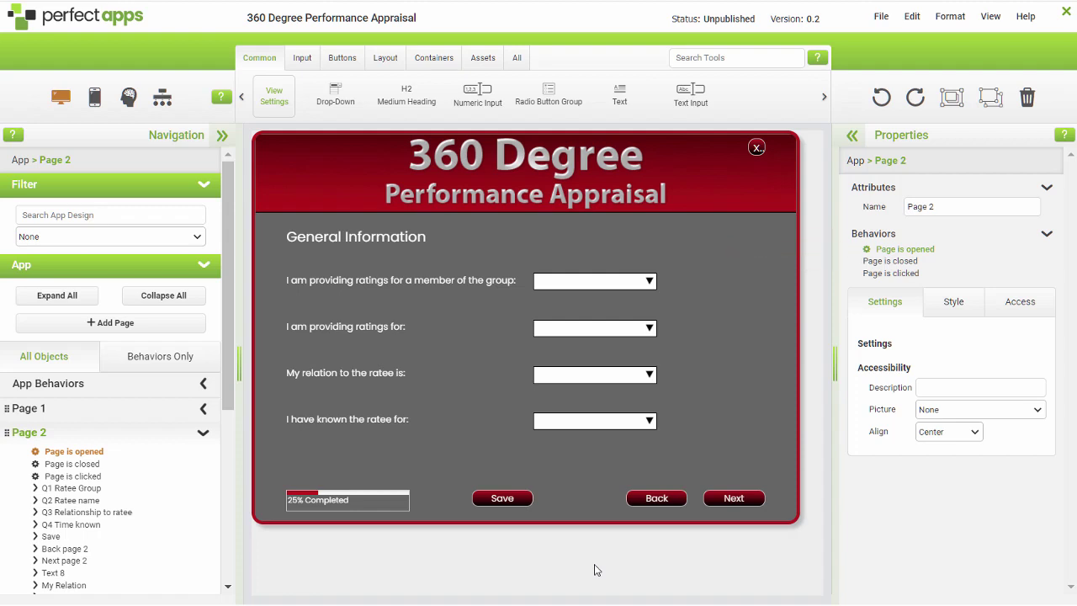
{"action": "left_click", "coordinate": [914, 252]}
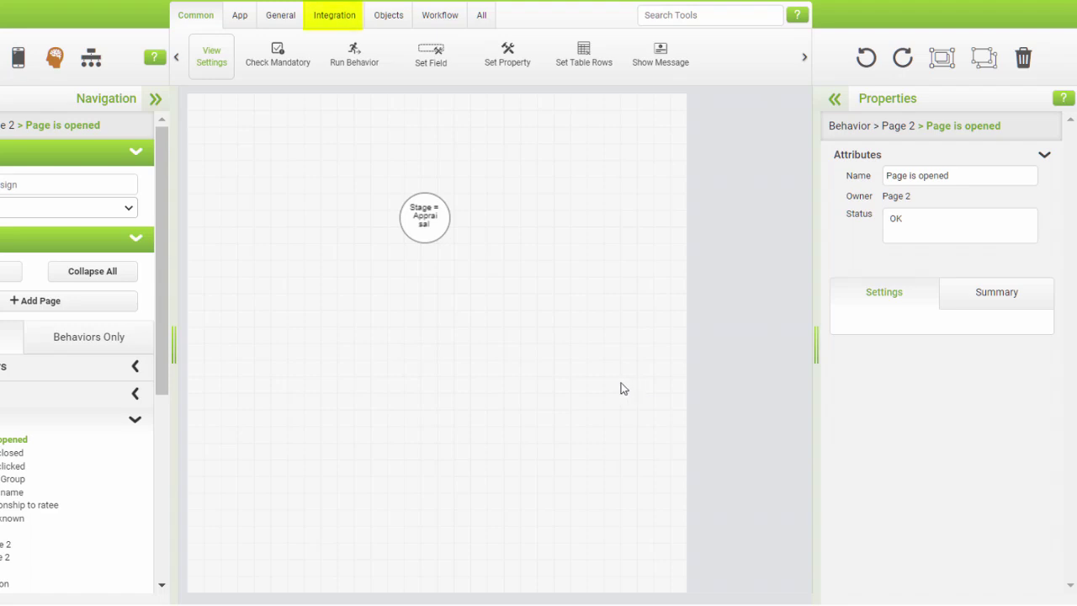
- Add a Connect command below the Stage = Appraisal branch and link the branch's true path to it
{"action": "left_click", "coordinate": [329, 16]}
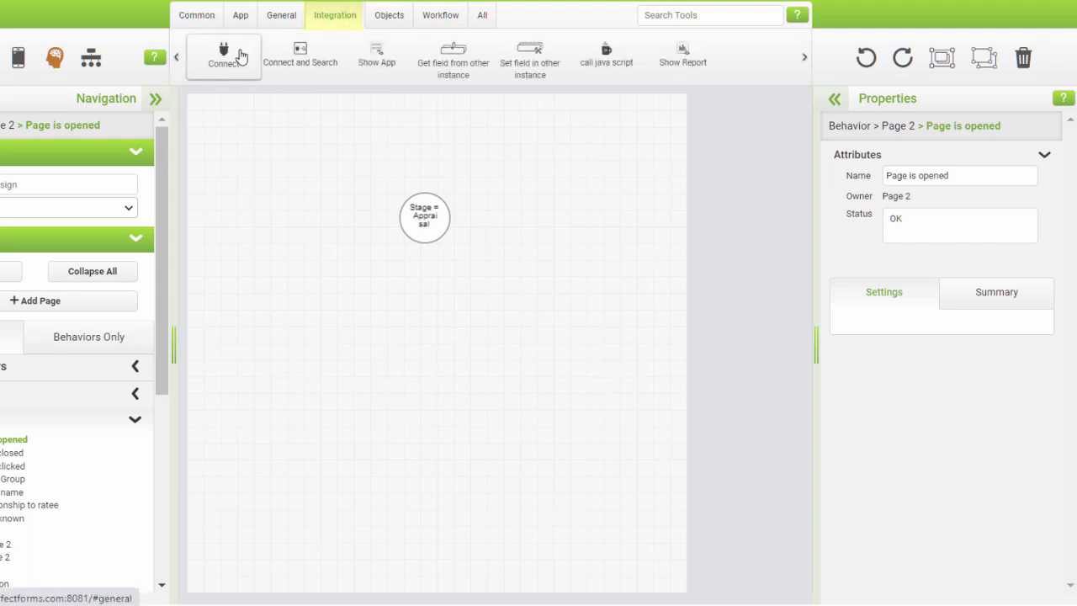
{"action": "left_click_drag", "start_coordinate": [229, 51], "coordinate": [437, 362]}
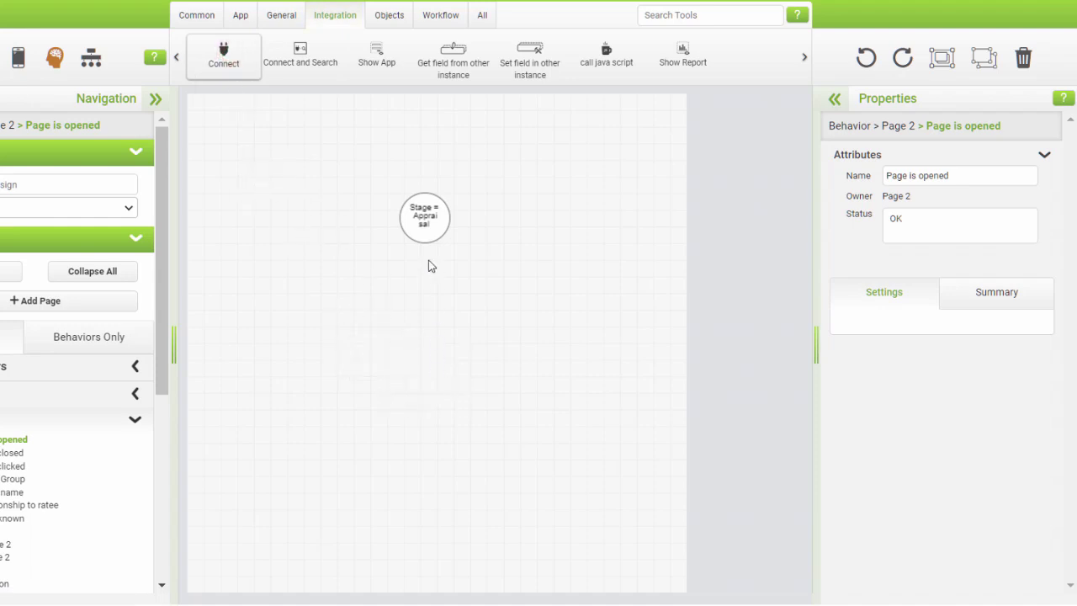
{"action": "left_click_drag", "start_coordinate": [425, 244], "coordinate": [461, 360]}
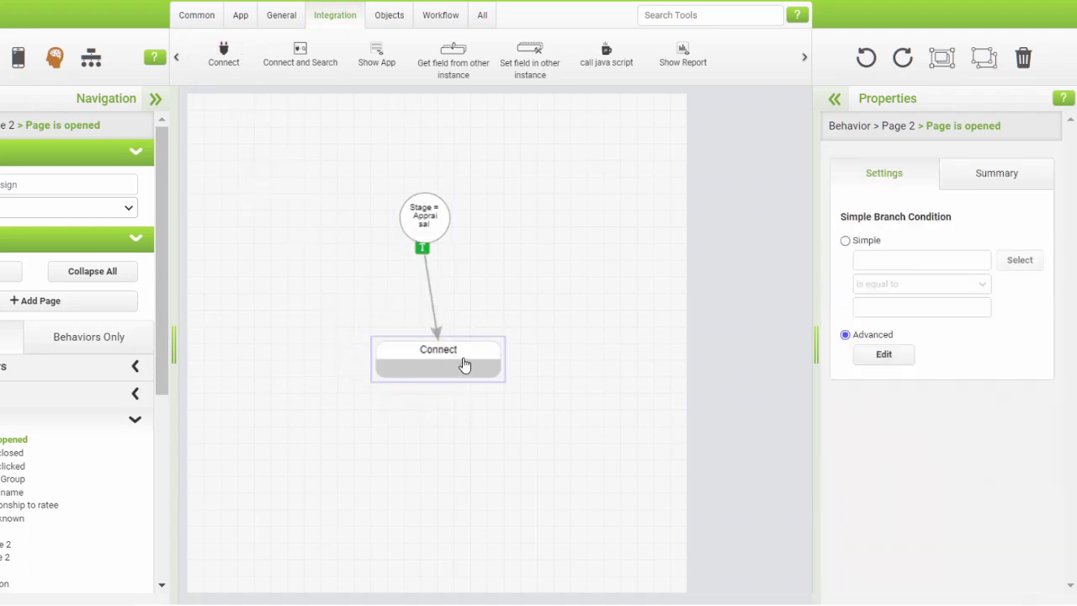
- Set the Connect command to the System Meta Data connection with the User-Groups action
{"action": "left_click", "coordinate": [1014, 240]}
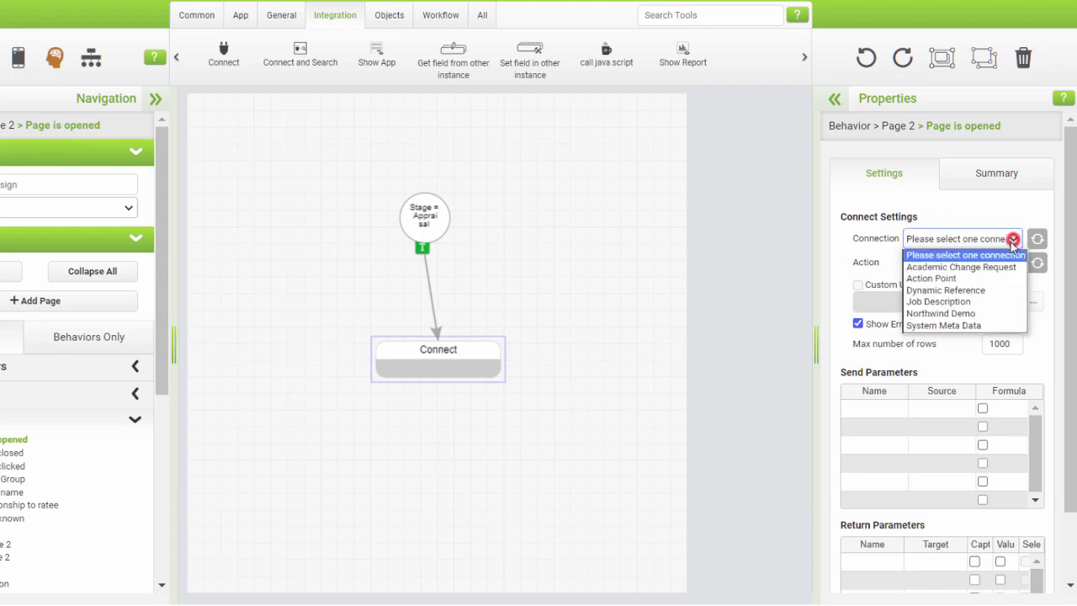
{"action": "left_click", "coordinate": [957, 322]}
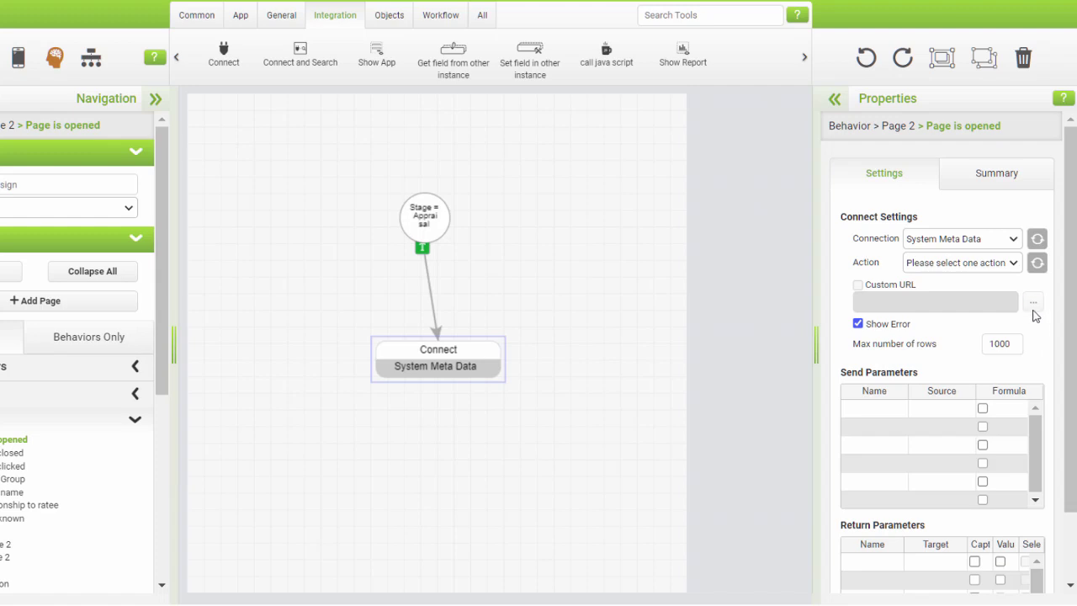
{"action": "left_click", "coordinate": [1015, 264]}
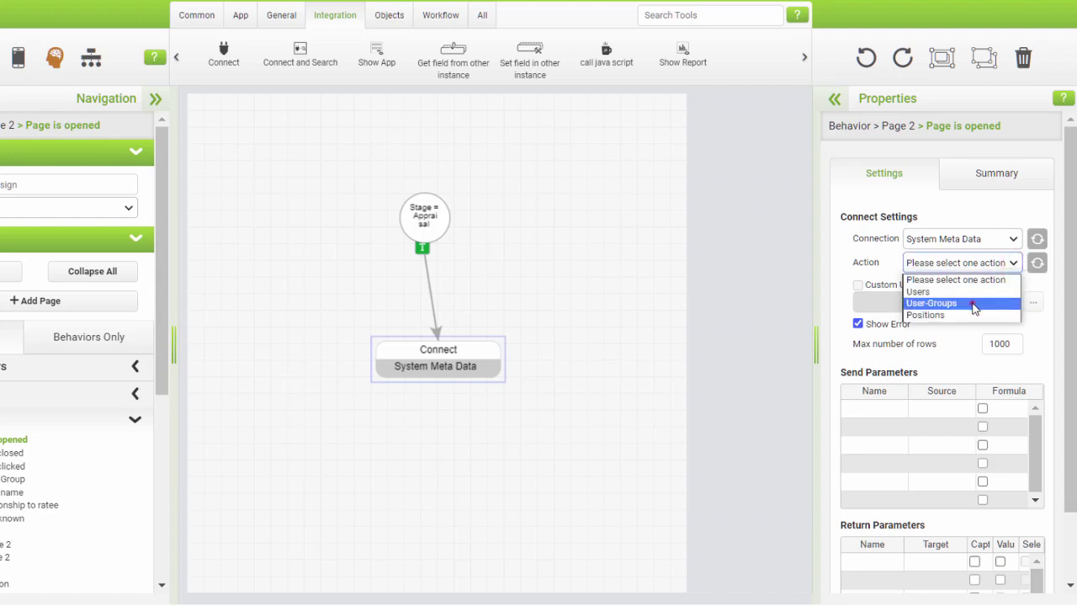
{"action": "left_click", "coordinate": [971, 303]}
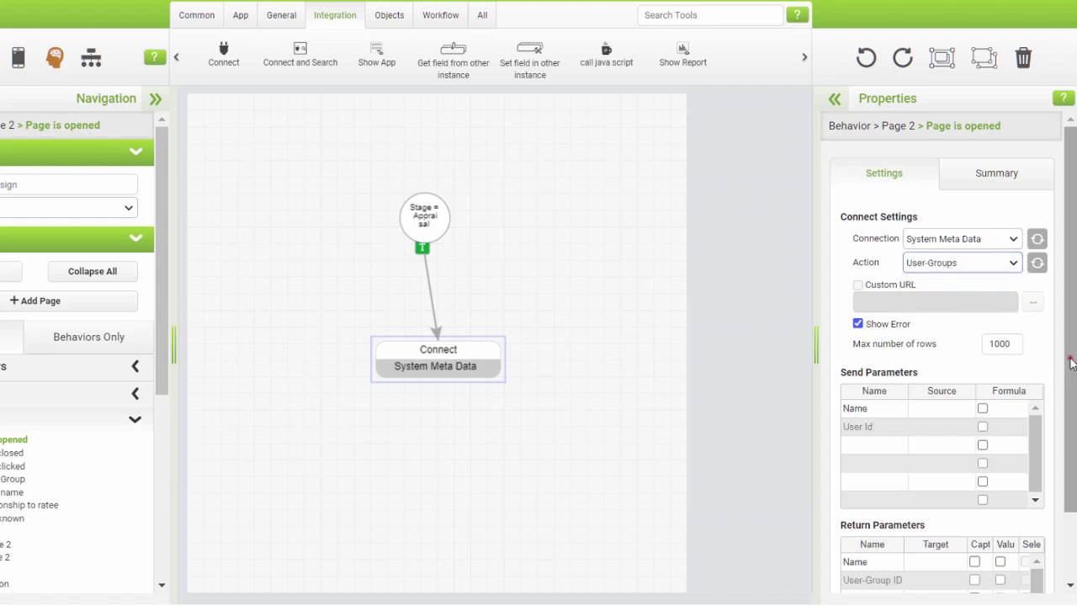
- Return Name as the caption and User-Group ID as the value in the Connect command's return parameters
{"action": "scroll", "coordinate": [1067, 360], "scroll_direction": "down", "scroll_amount": 1}
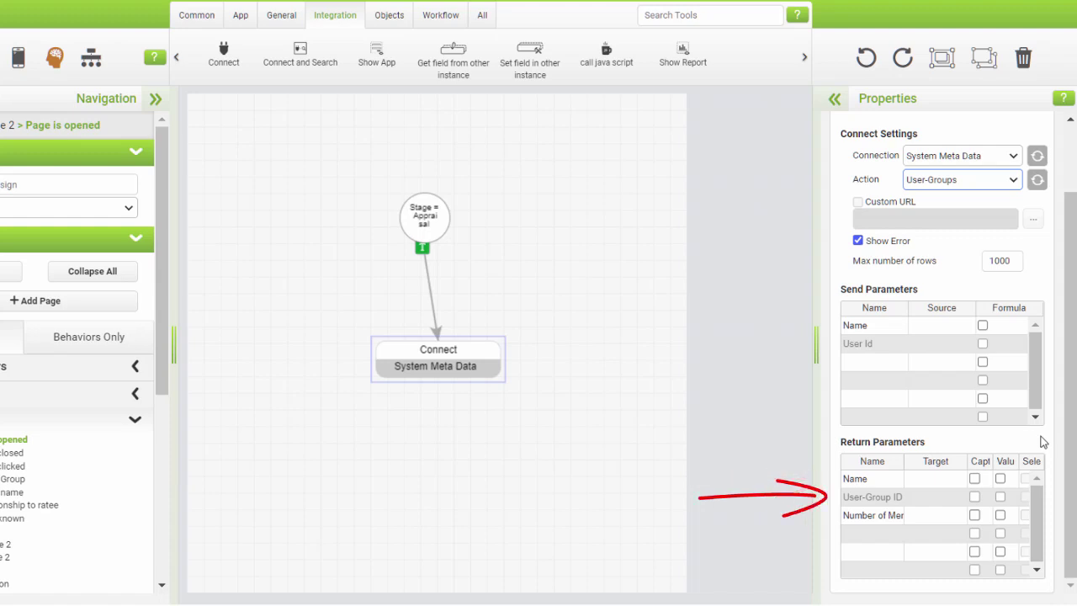
{"action": "left_click", "coordinate": [975, 479]}
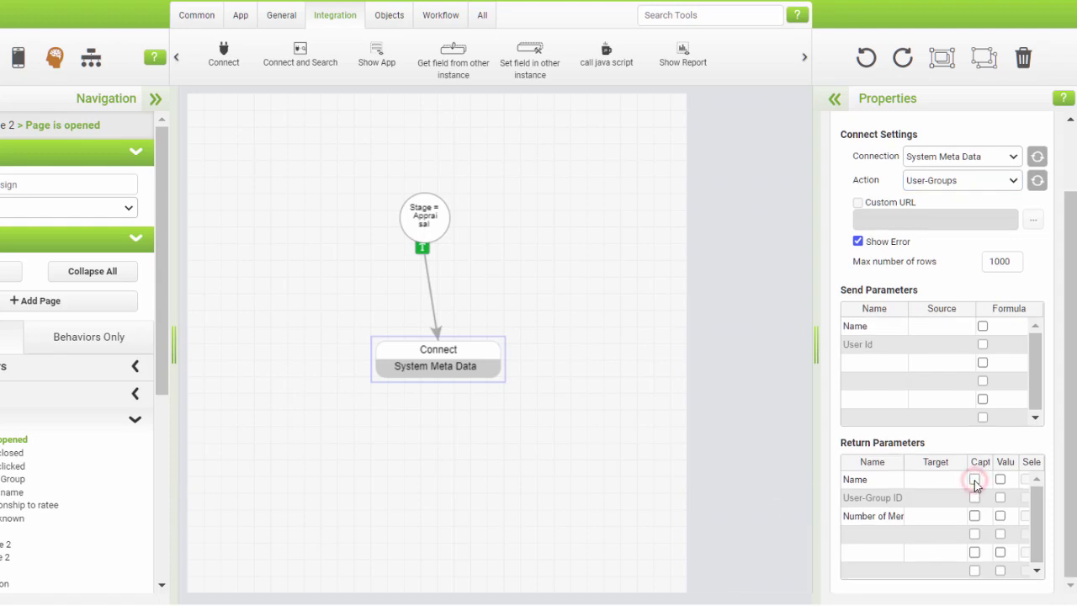
{"action": "left_click", "coordinate": [1000, 498]}
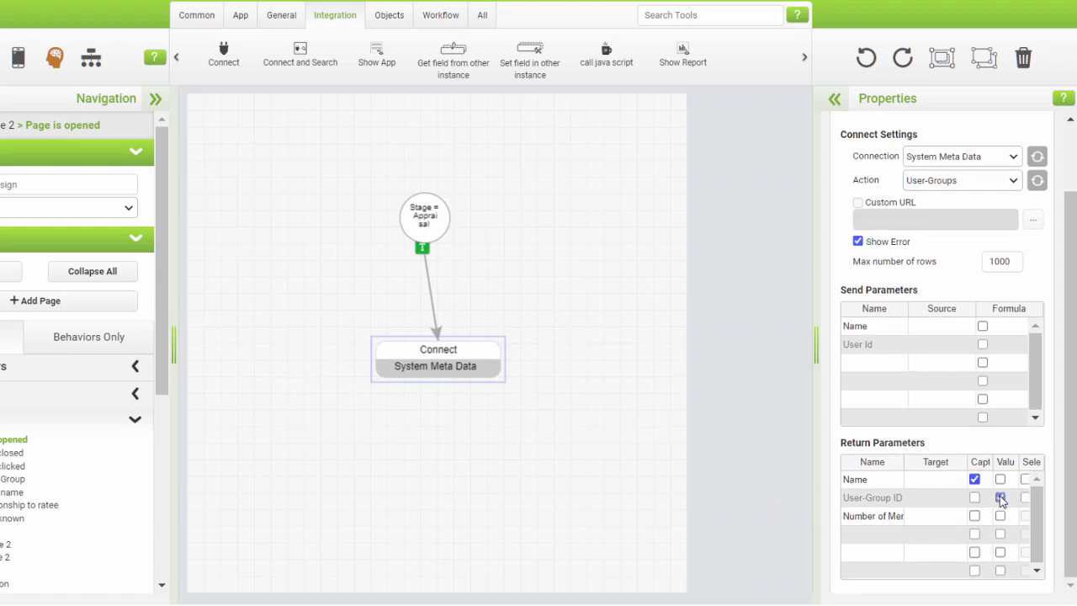
- Target the Name and User-Group ID return parameters to Q1 Ratee Group on Page 2 and mark both as selected
{"action": "left_click", "coordinate": [932, 479]}
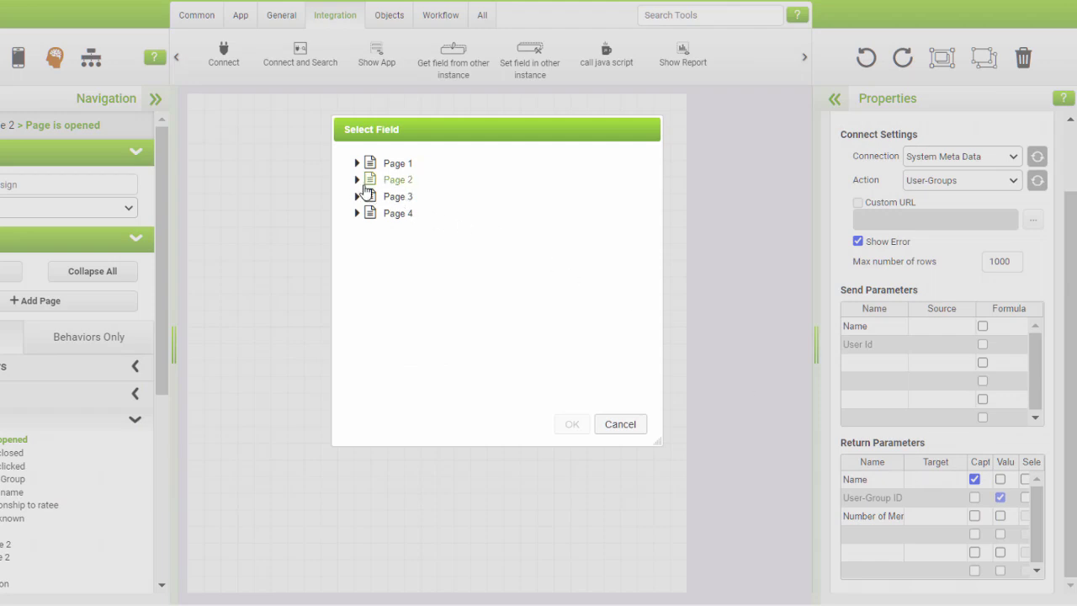
{"action": "left_click", "coordinate": [358, 180]}
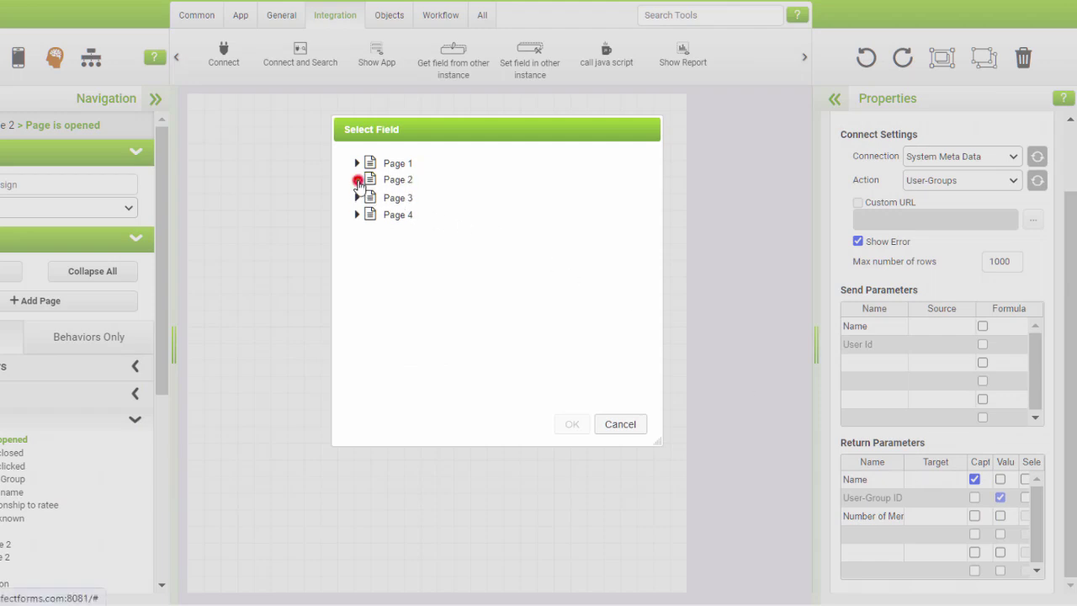
{"action": "left_click", "coordinate": [410, 203]}
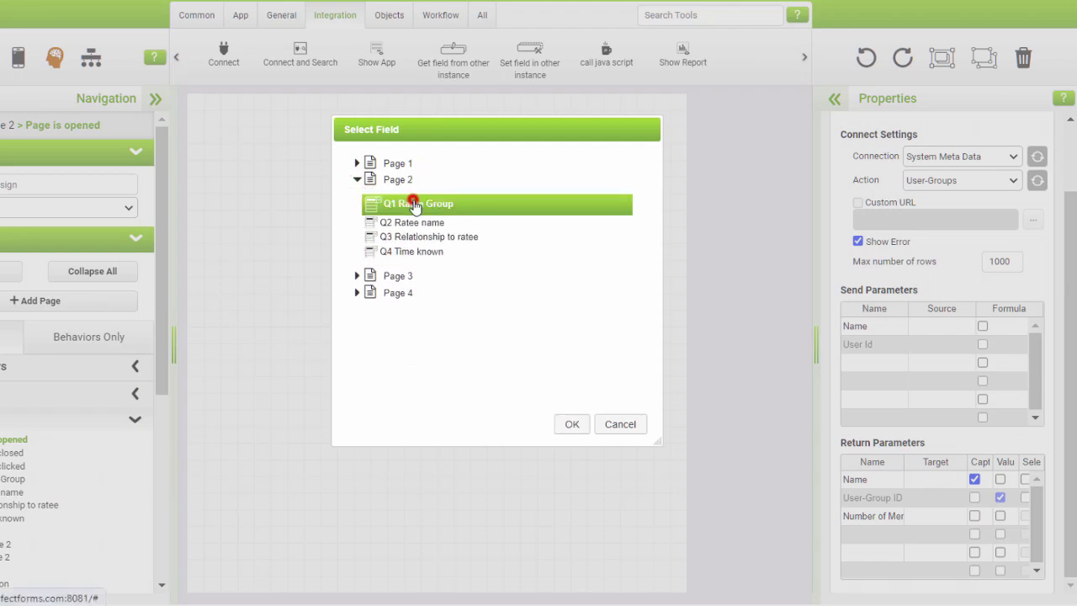
{"action": "left_click", "coordinate": [572, 424]}
{"action": "left_click", "coordinate": [933, 498]}
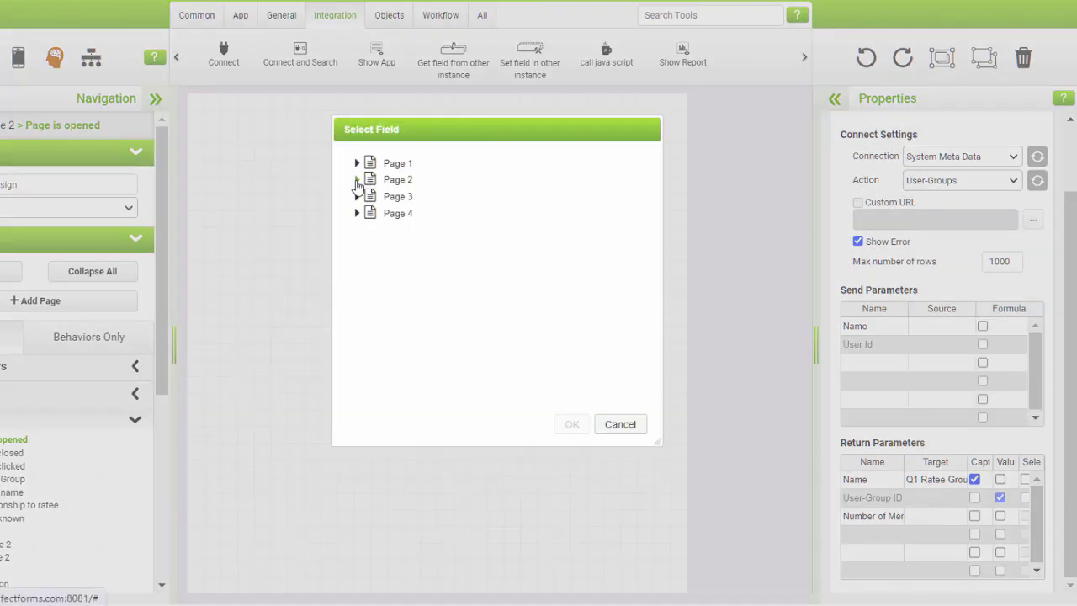
{"action": "left_click", "coordinate": [356, 180]}
{"action": "left_click", "coordinate": [412, 205]}
{"action": "left_click", "coordinate": [571, 424]}
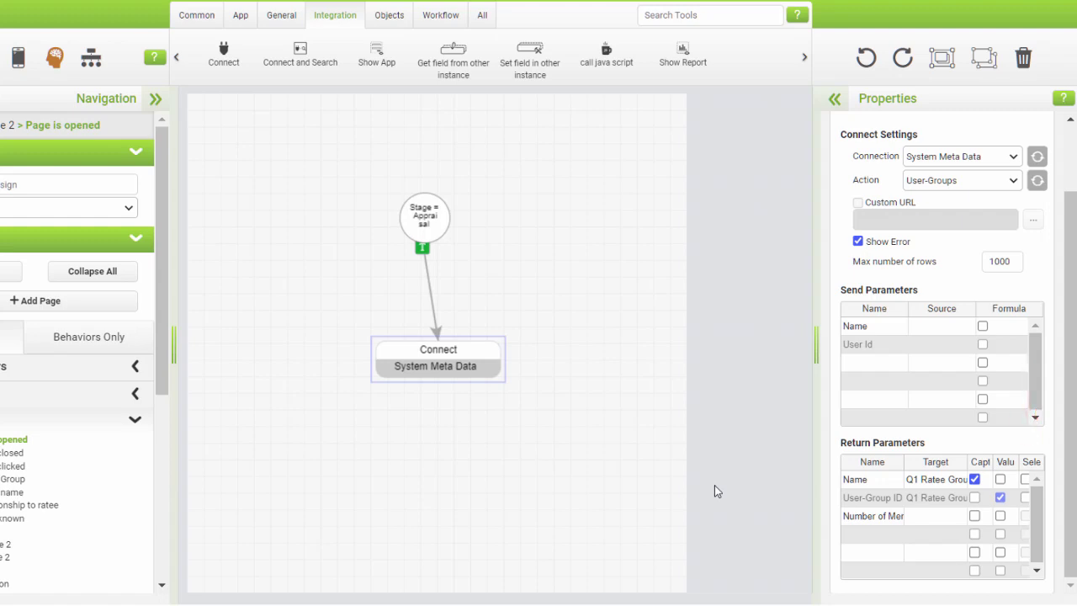
{"action": "left_click", "coordinate": [1025, 479]}
{"action": "left_click", "coordinate": [1025, 497]}
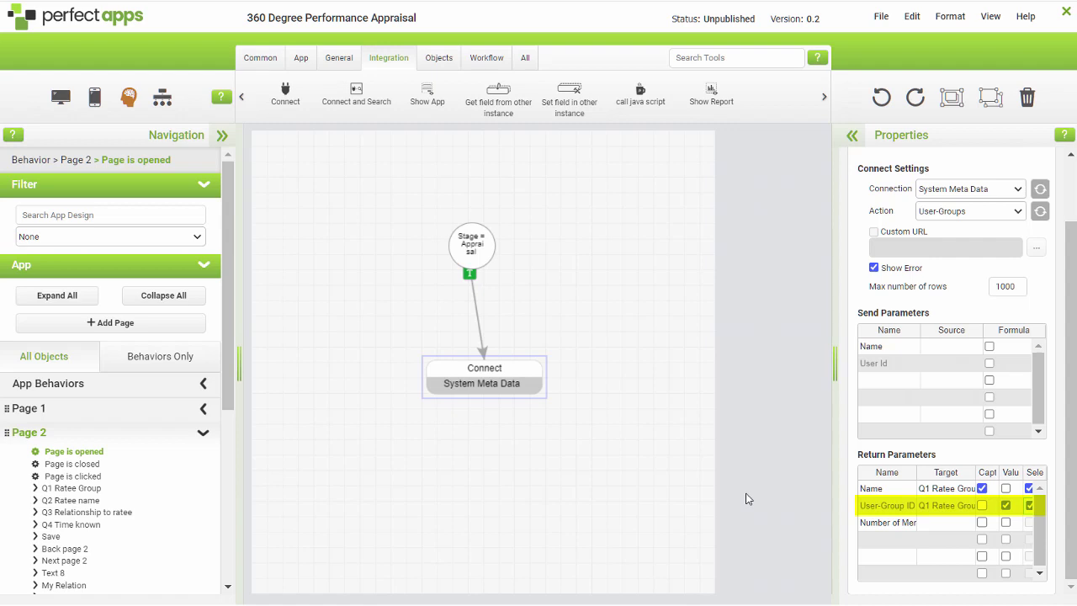
- Return to the Page 2 layout and open the "Drop-Down changes field data" behavior of Q1 Ratee Group
{"action": "left_click", "coordinate": [61, 99]}
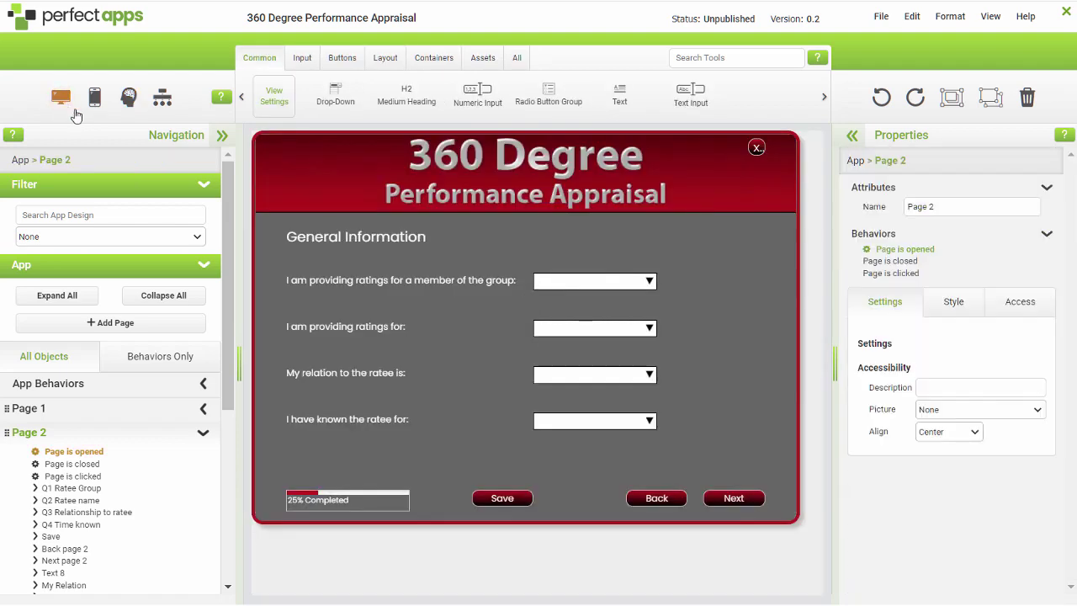
{"action": "left_click", "coordinate": [574, 281]}
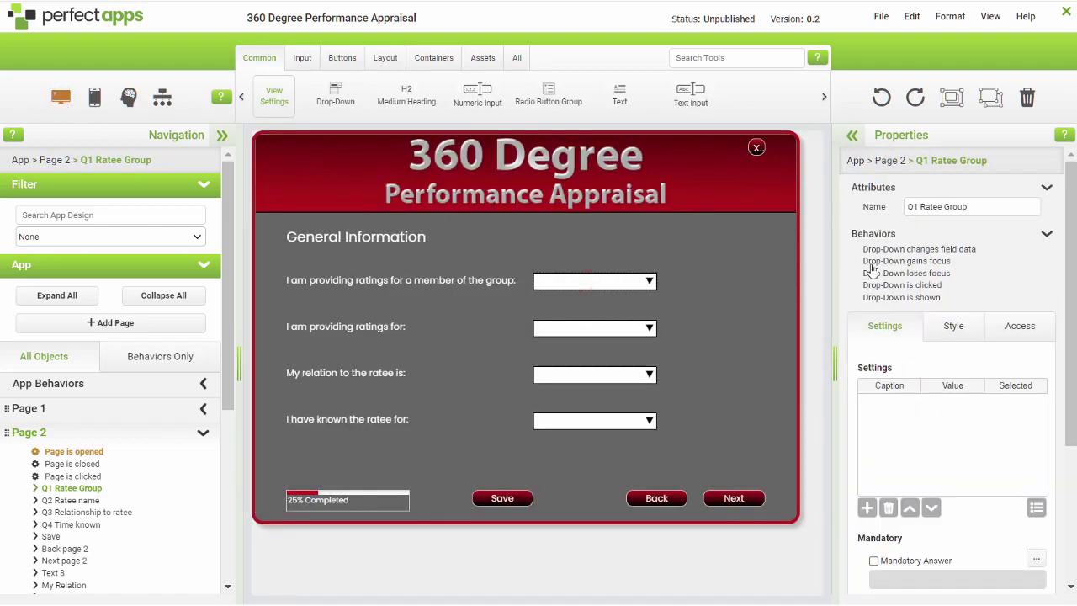
{"action": "left_click", "coordinate": [893, 249]}
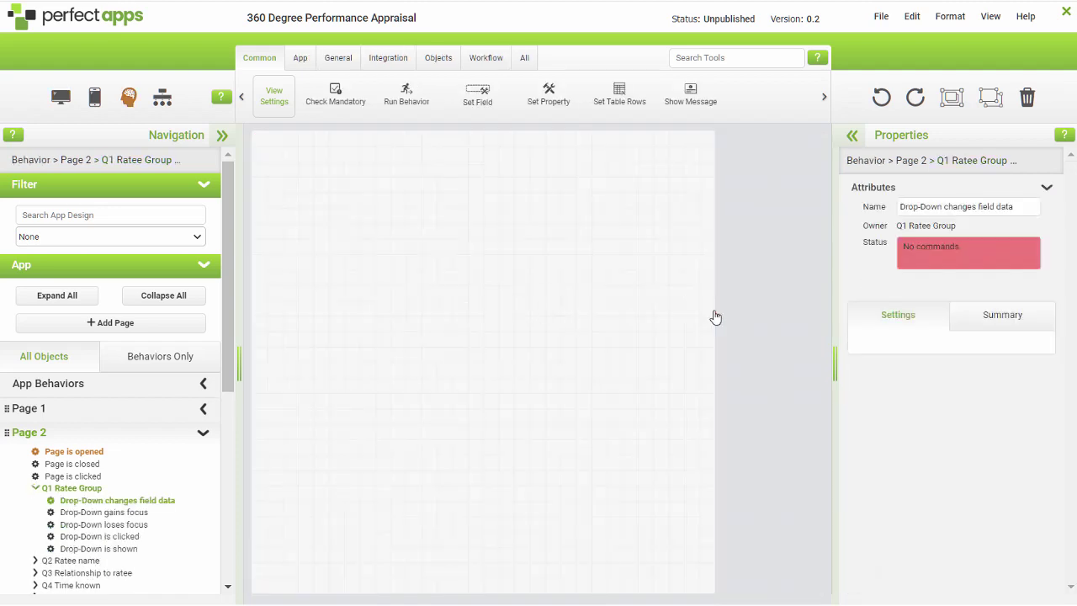
- Add a Connect command to this behavior, using the System Meta Data connection and the Users action
{"action": "left_click", "coordinate": [384, 60]}
{"action": "left_click_drag", "start_coordinate": [290, 105], "coordinate": [803, 267]}
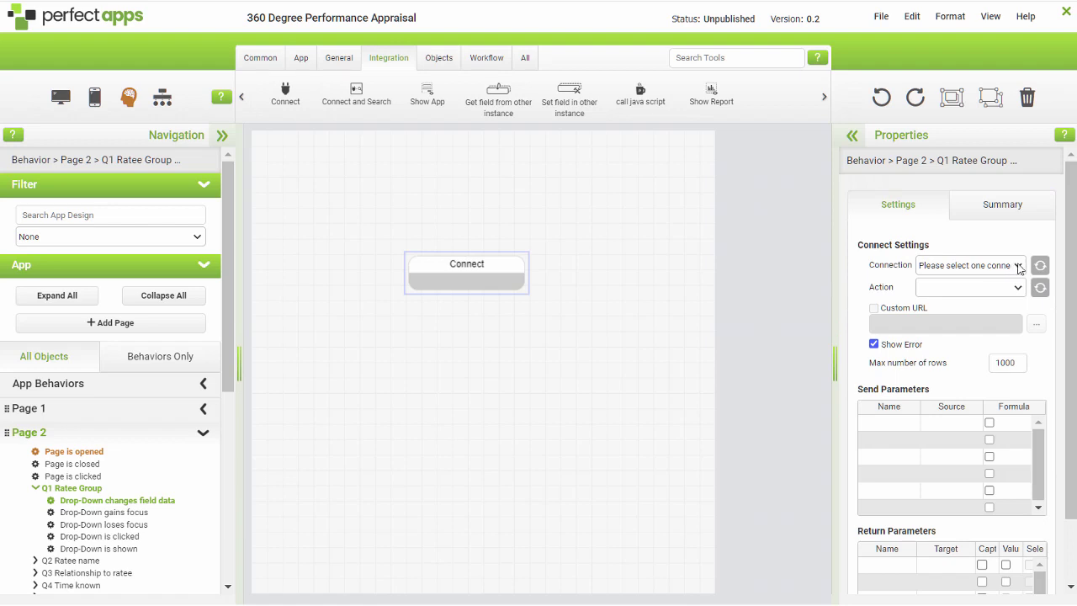
{"action": "left_click", "coordinate": [1017, 265]}
{"action": "left_click", "coordinate": [969, 345]}
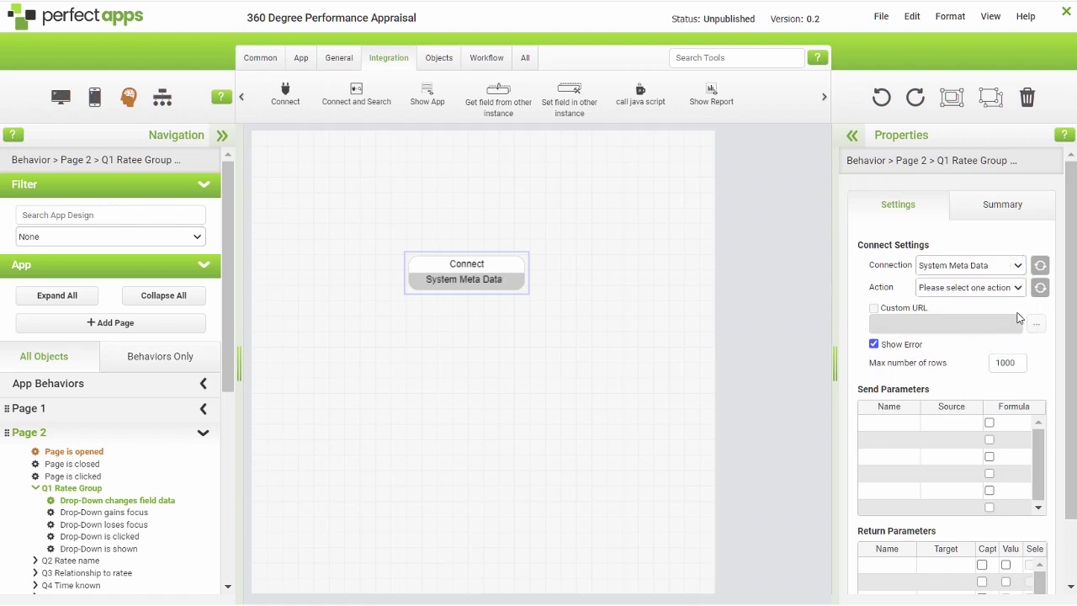
{"action": "left_click", "coordinate": [1018, 288]}
{"action": "left_click", "coordinate": [950, 313]}
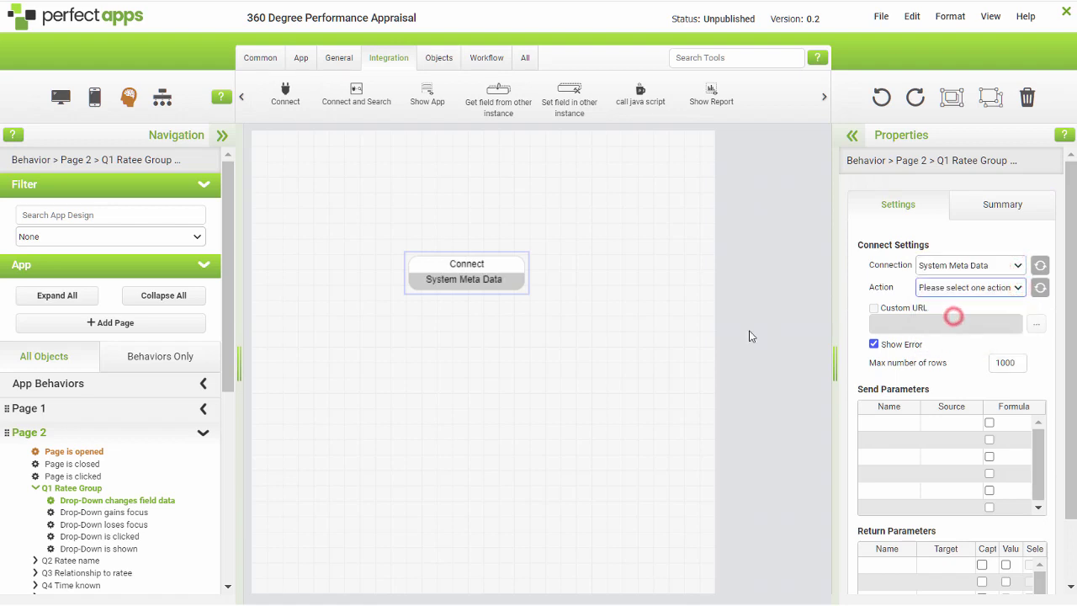
- Set the source of the User-Group ID send parameter to the Value of Q1 Ratee Group on Page 2
{"action": "scroll", "coordinate": [1060, 354], "scroll_direction": "down", "scroll_amount": 1}
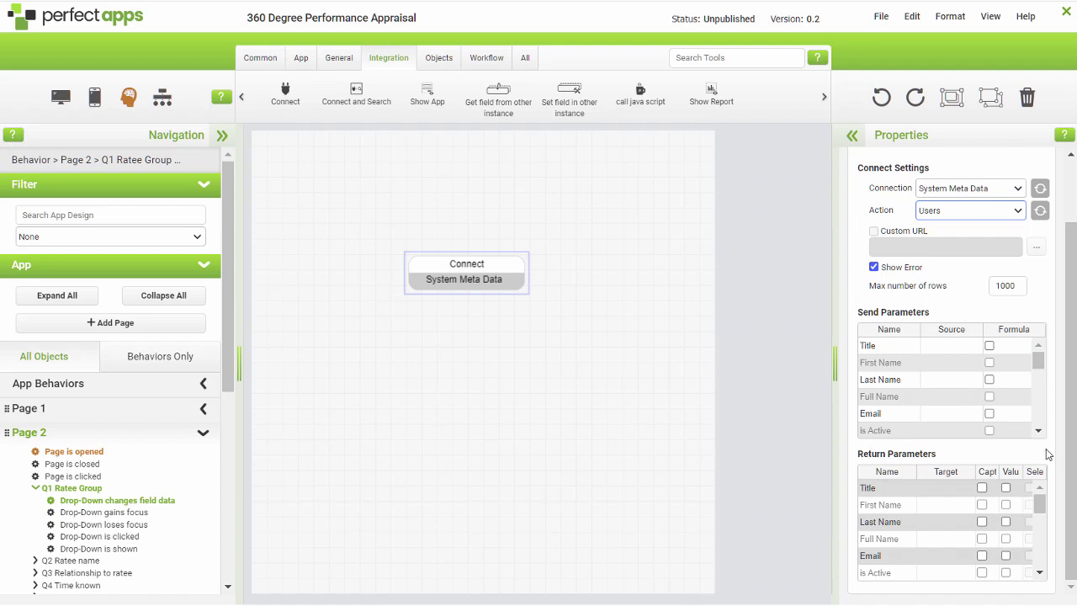
{"action": "left_click", "coordinate": [1040, 360]}
{"action": "left_click_drag", "start_coordinate": [1040, 360], "coordinate": [1041, 425]}
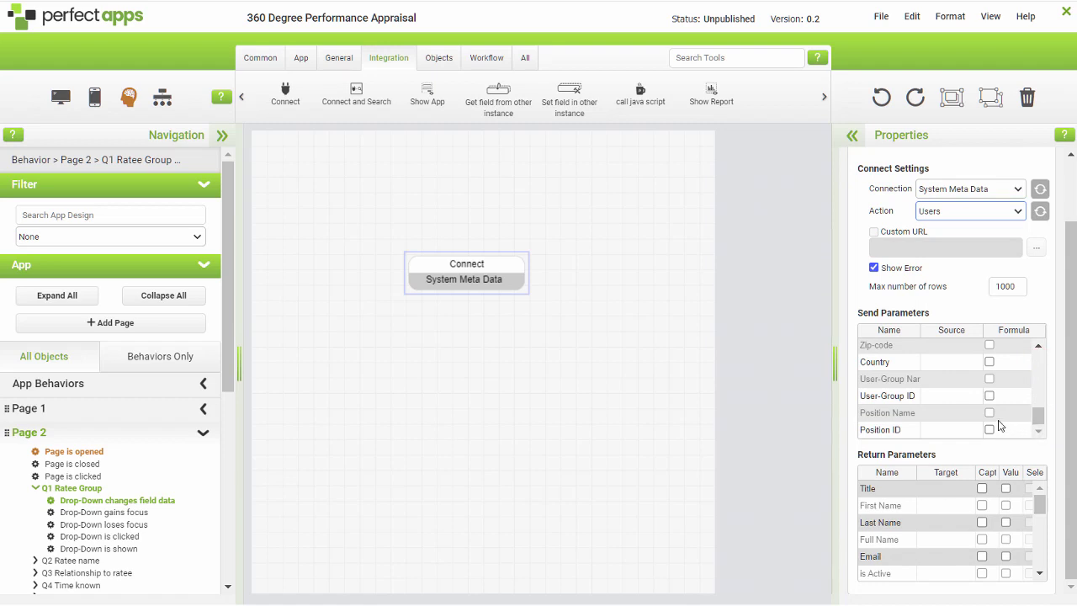
{"action": "left_click", "coordinate": [944, 399]}
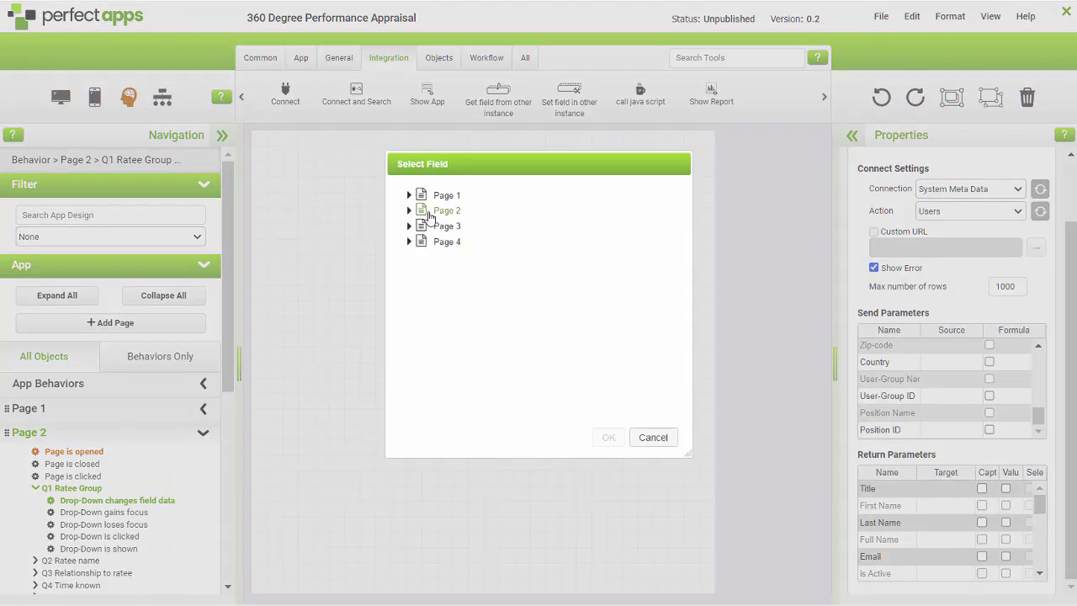
{"action": "left_click", "coordinate": [409, 211]}
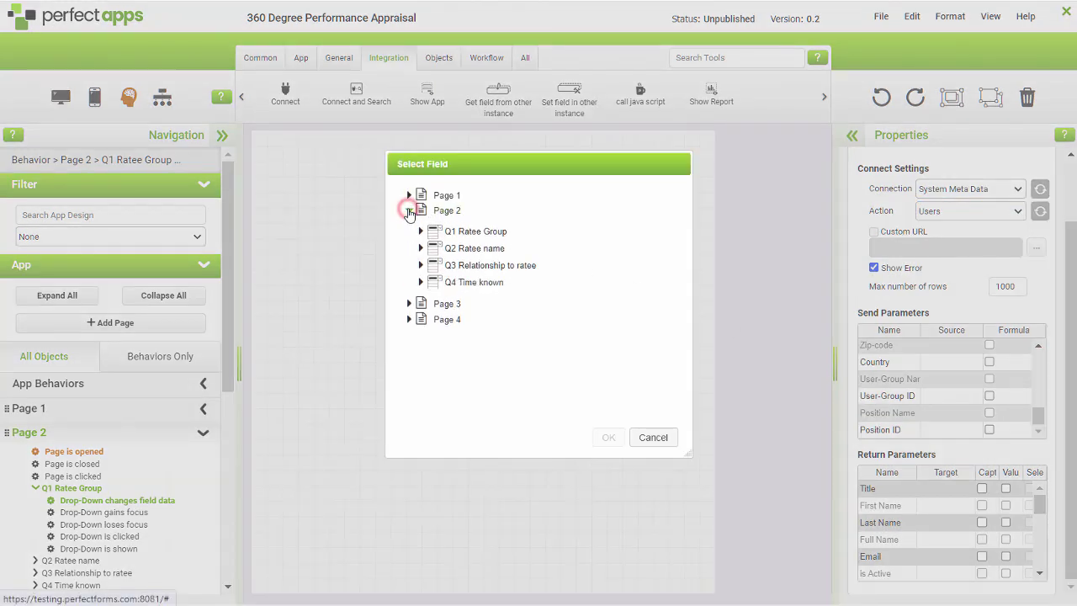
{"action": "left_click", "coordinate": [420, 230]}
{"action": "left_click", "coordinate": [471, 256]}
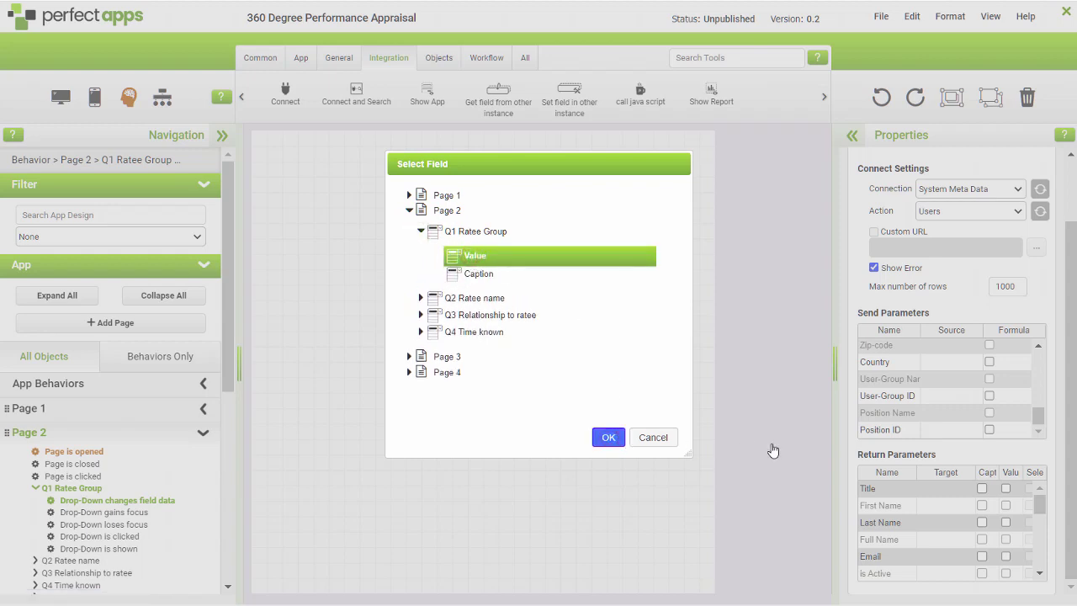
{"action": "key", "text": "Return"}
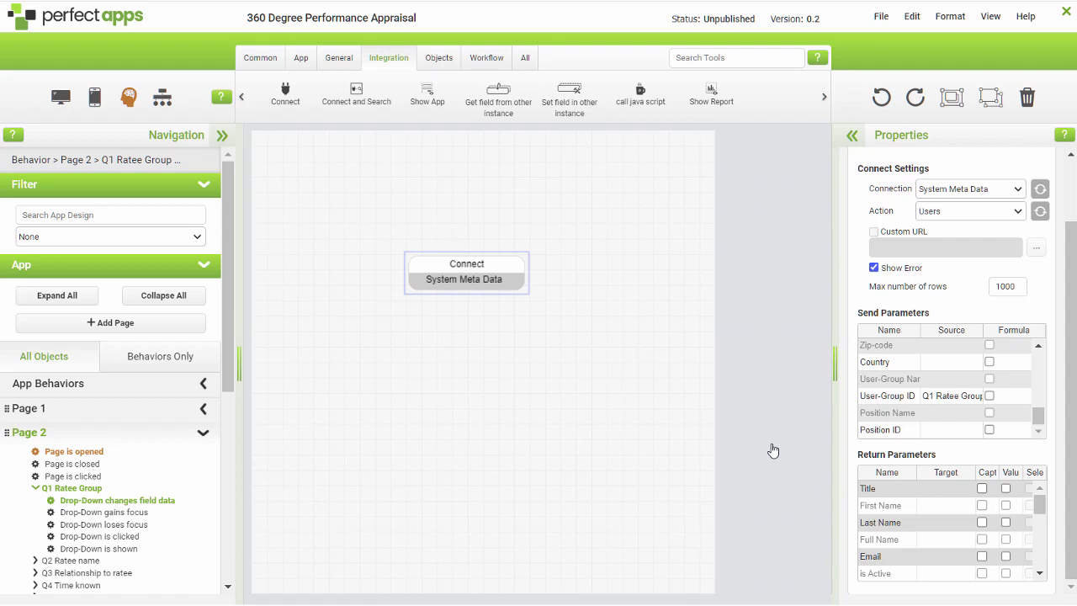
- Return Full Name as the caption and Email as the value, marking both return parameters as selected
{"action": "left_click", "coordinate": [982, 539]}
{"action": "left_click", "coordinate": [1005, 556]}
{"action": "left_click", "coordinate": [1028, 539]}
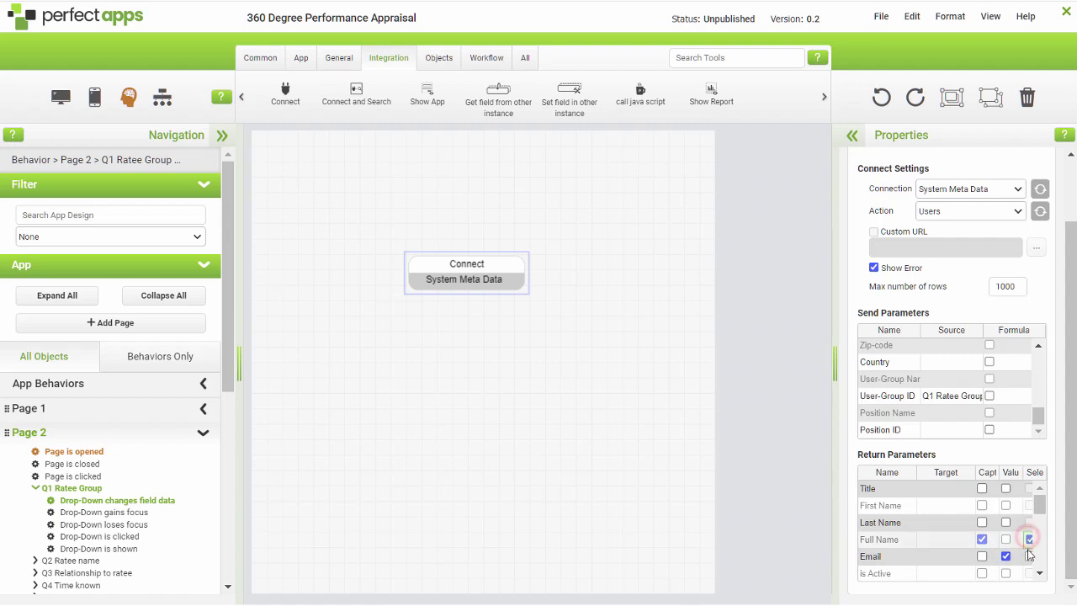
{"action": "left_click", "coordinate": [1028, 556]}
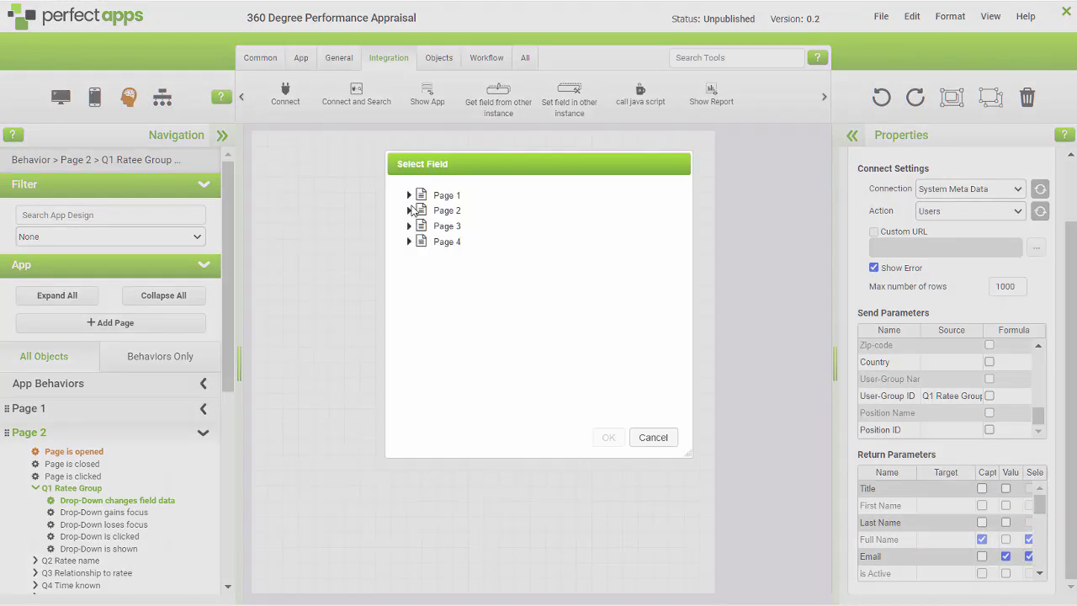
- Target the Full Name return parameter to Q2 Ratee name on Page 2
{"action": "left_click", "coordinate": [409, 211]}
{"action": "left_click", "coordinate": [451, 244]}
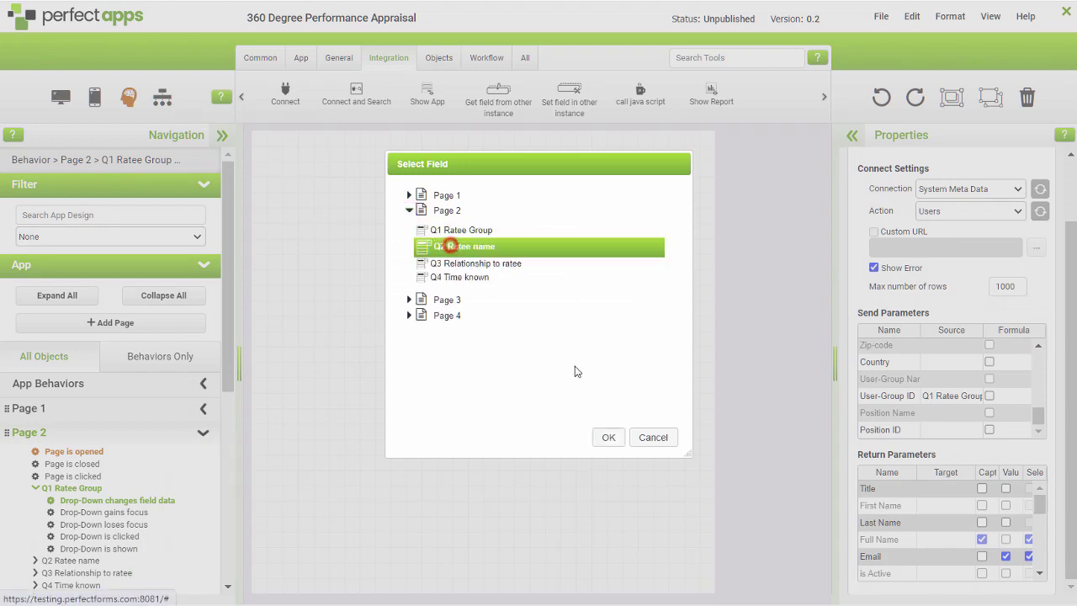
{"action": "left_click", "coordinate": [608, 436]}
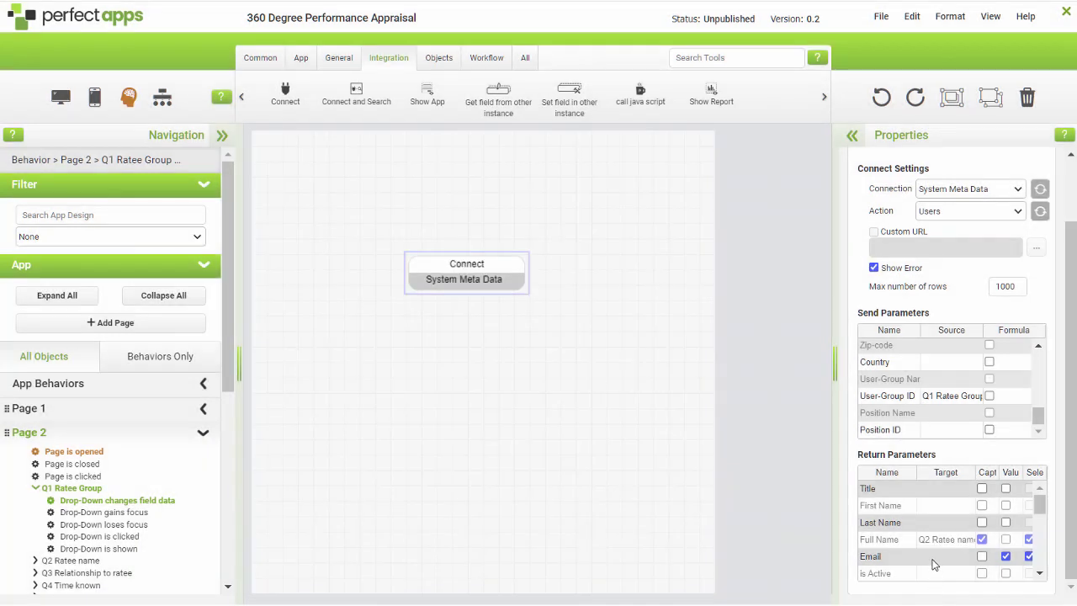
- Target the Email return parameter to Q2 Ratee name on Page 2
{"action": "left_click", "coordinate": [932, 556]}
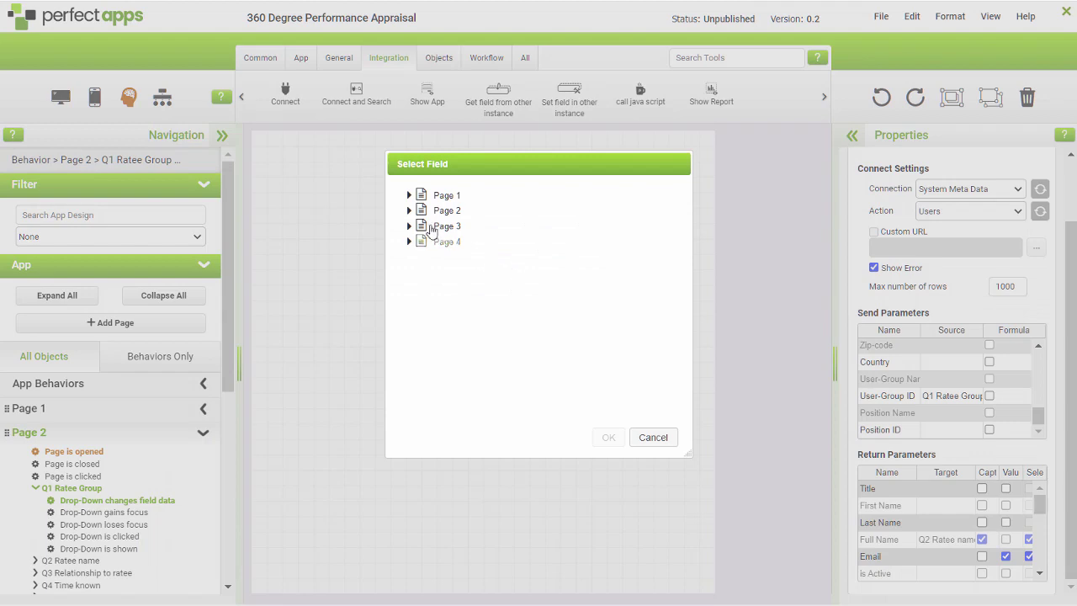
{"action": "left_click", "coordinate": [409, 210]}
{"action": "left_click", "coordinate": [447, 247]}
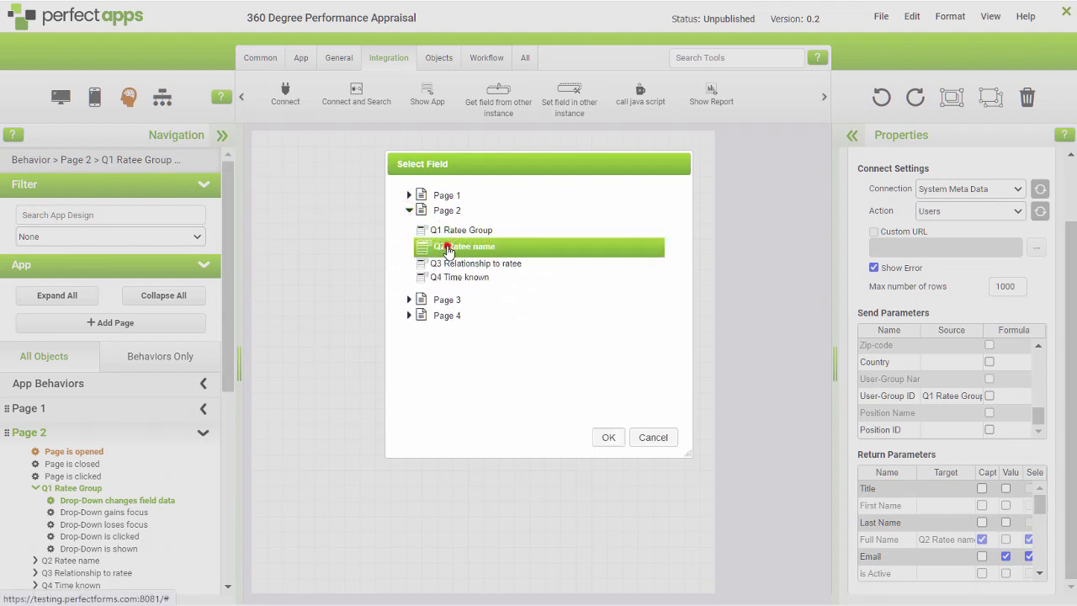
{"action": "left_click", "coordinate": [608, 436]}
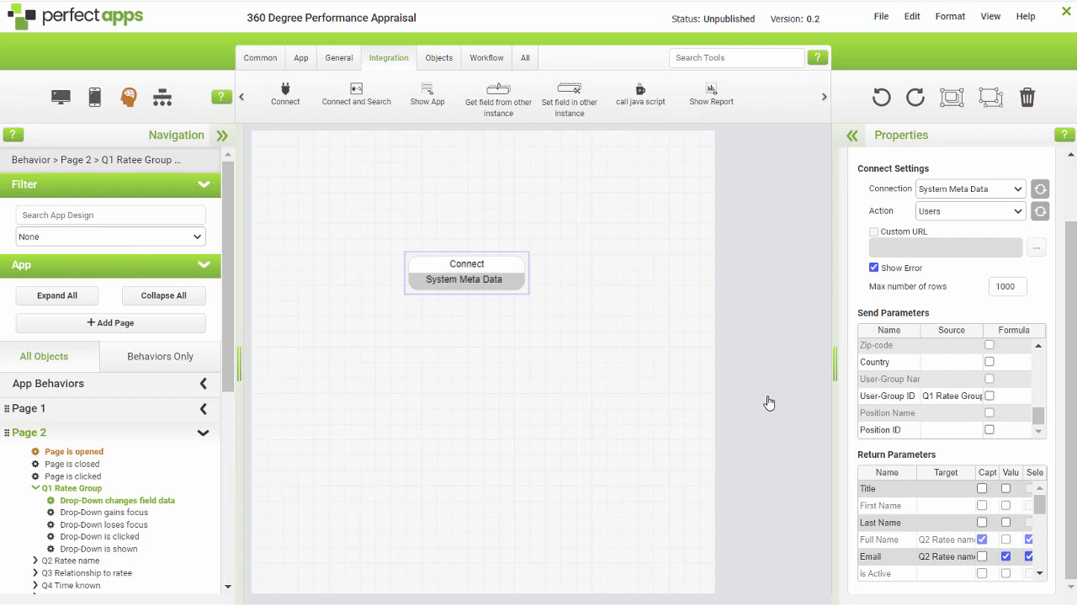
- Preview the 360 Degree Performance Appraisal app and begin the survey to reach the General Information page
{"action": "left_click", "coordinate": [880, 18]}
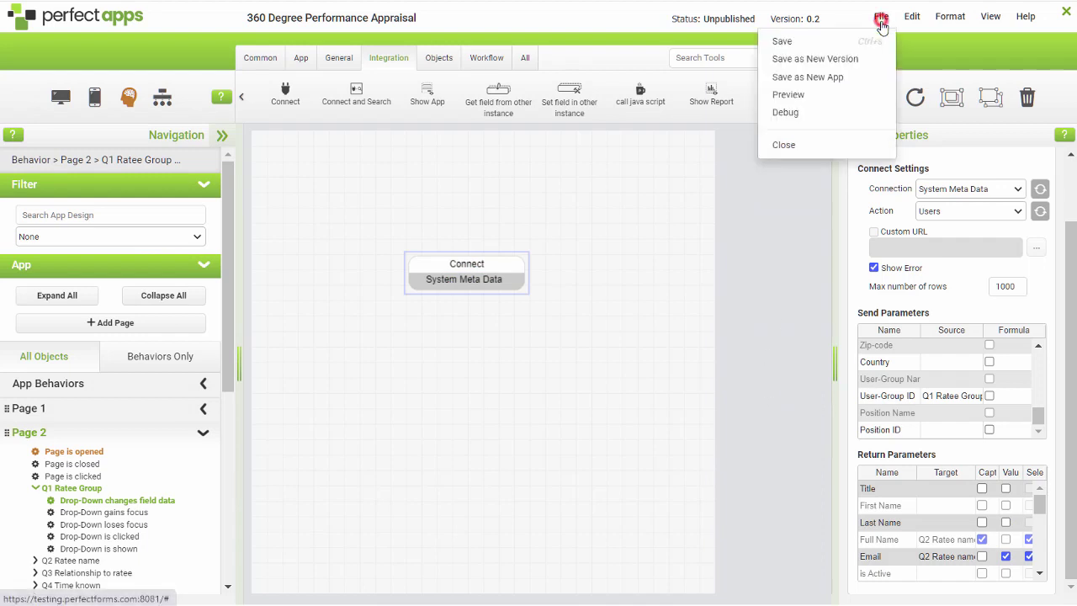
{"action": "left_click", "coordinate": [830, 96]}
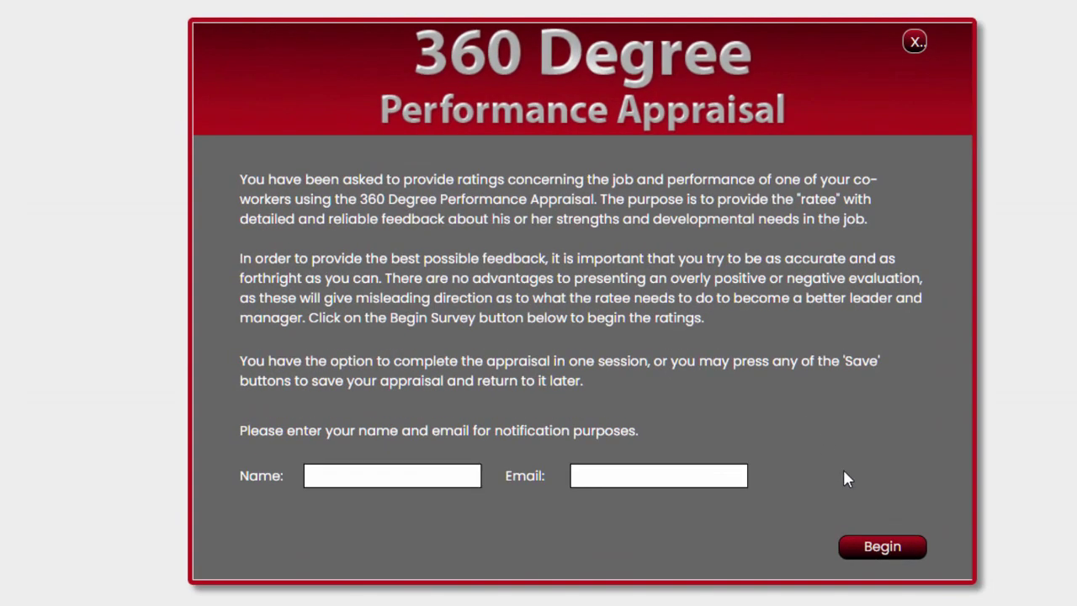
{"action": "left_click", "coordinate": [853, 546]}
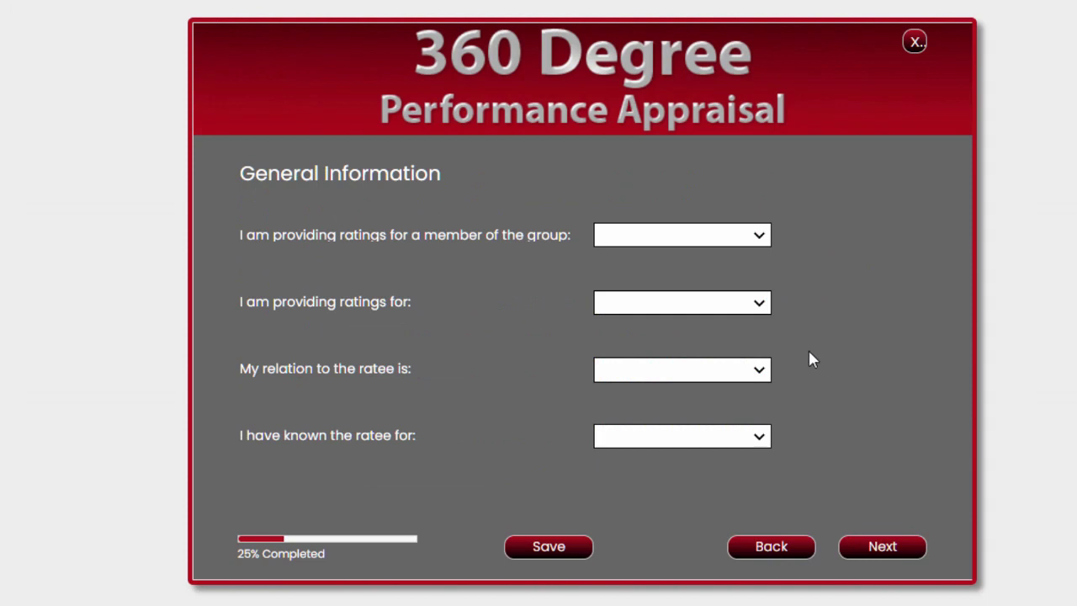
- Test the dependent drop-downs by choosing Finance Team as the group and the first listed member as the ratee
{"action": "left_click", "coordinate": [759, 240]}
{"action": "left_click", "coordinate": [699, 257]}
{"action": "left_click", "coordinate": [759, 306]}
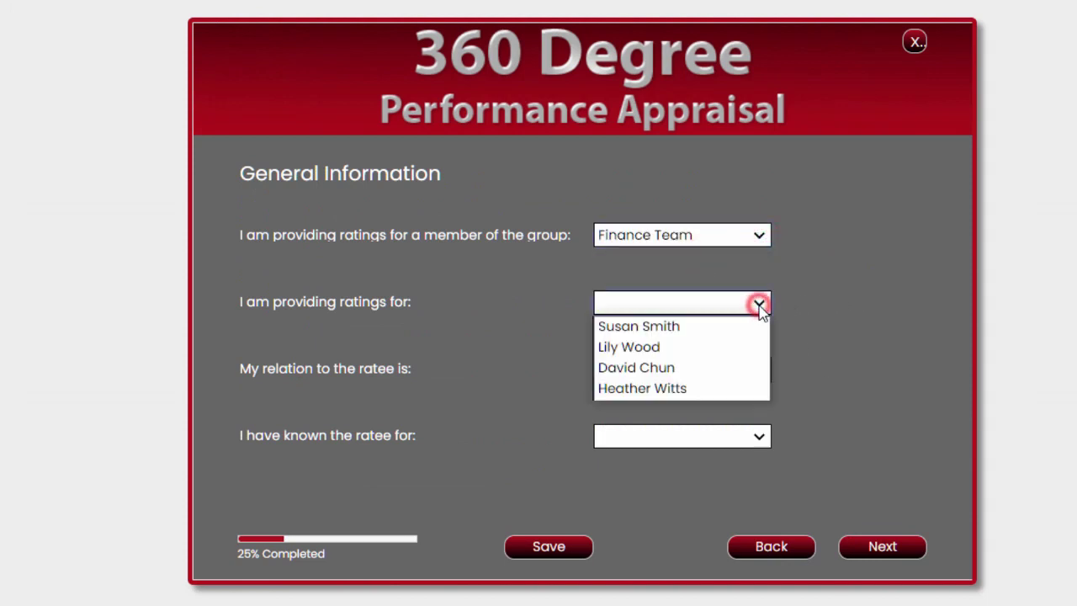
{"action": "left_click", "coordinate": [747, 326]}
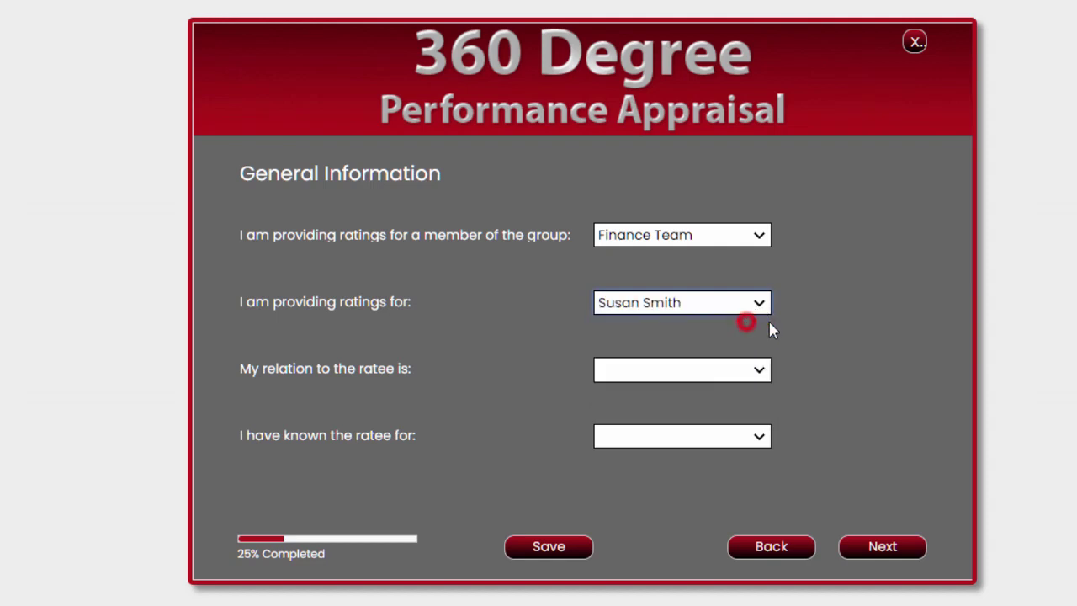
- Switch the ratee group to HR Team and select the first listed member as the ratee
{"action": "left_click", "coordinate": [758, 237]}
{"action": "left_click", "coordinate": [703, 279]}
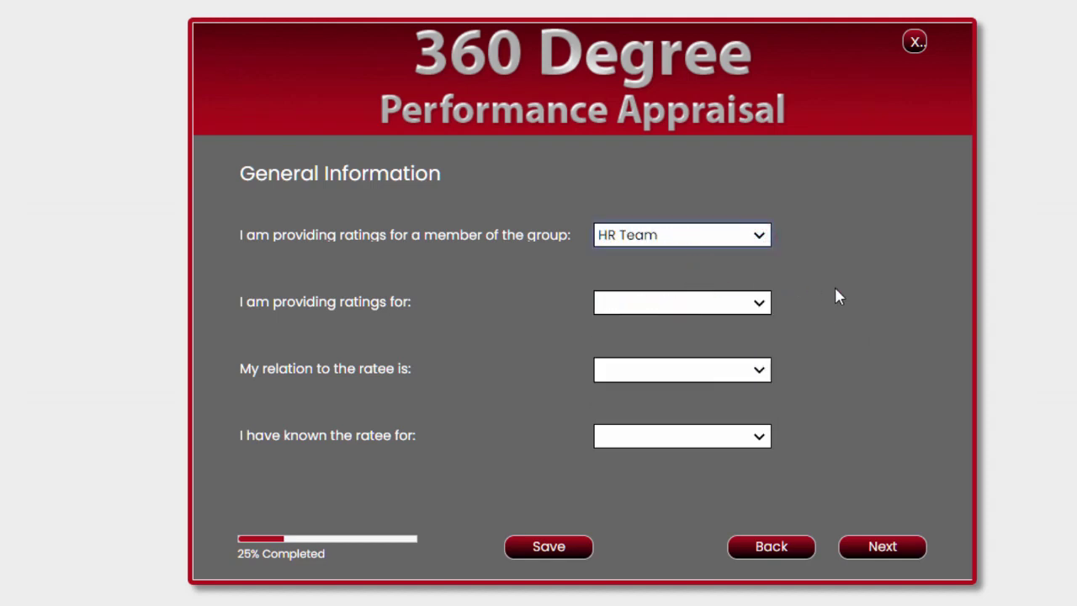
{"action": "left_click", "coordinate": [759, 303]}
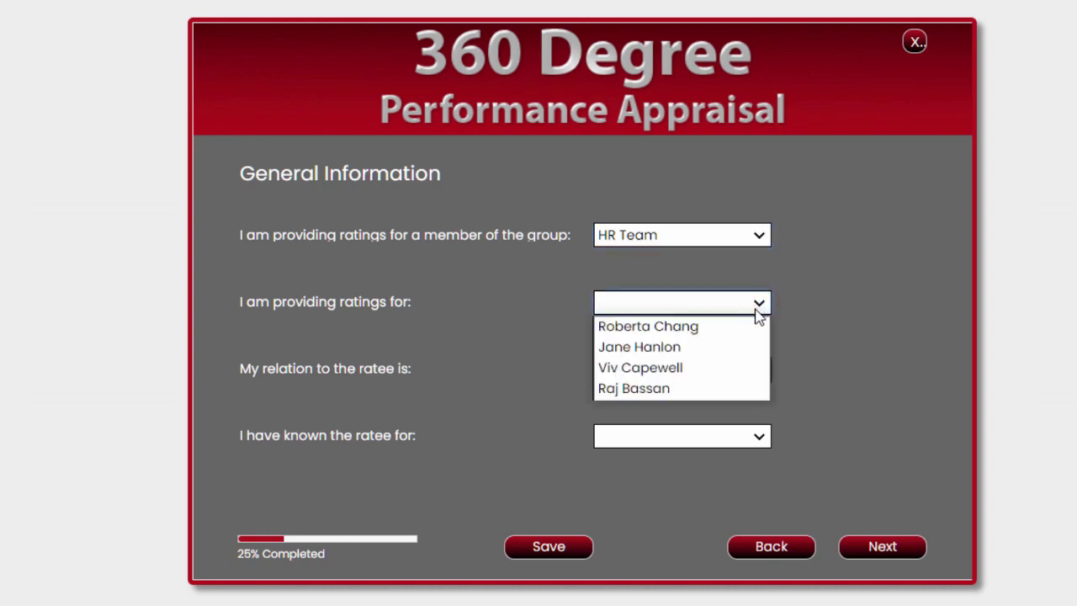
{"action": "left_click", "coordinate": [748, 326]}
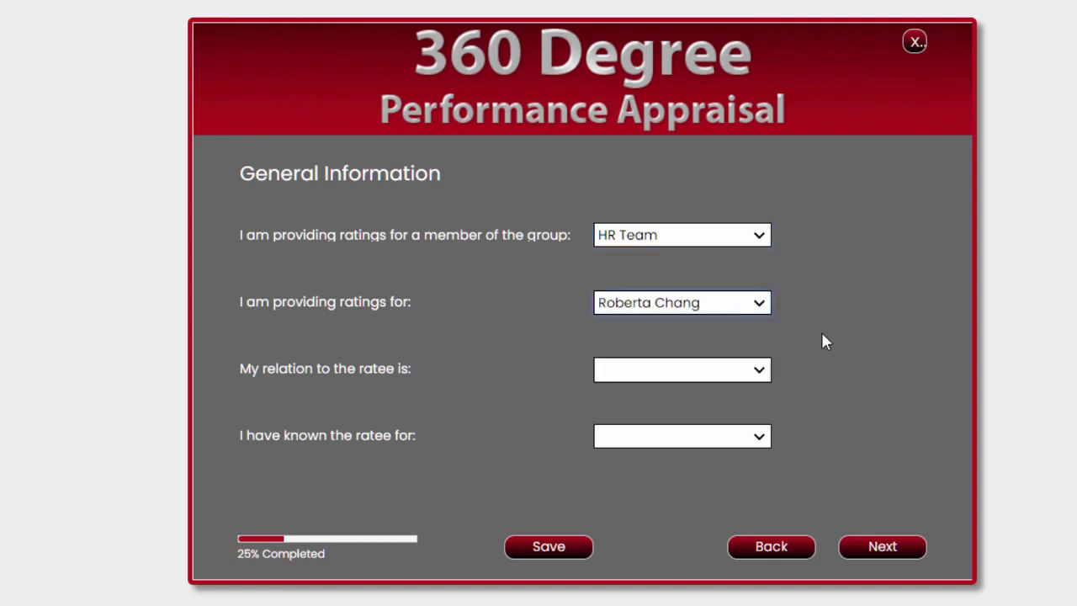